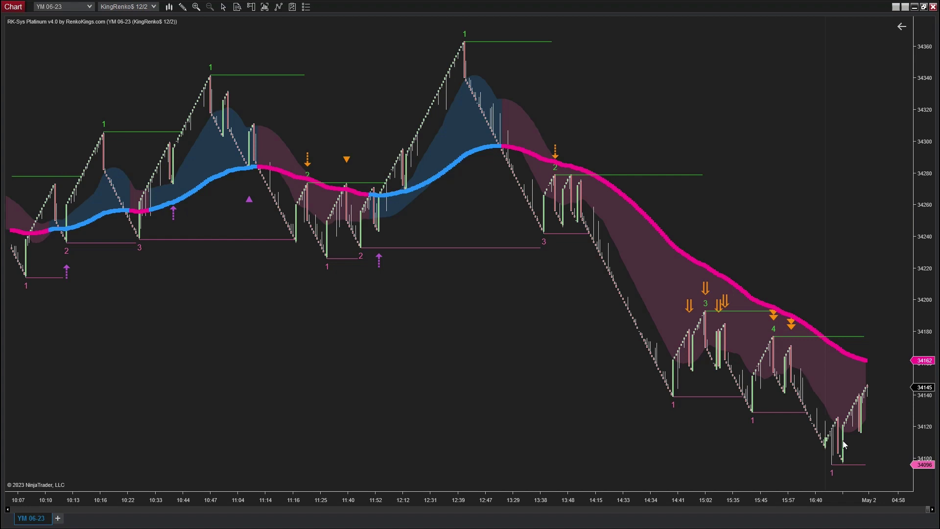
Open the chart's Indicators window and scroll RK-Sys Platinum's properties down to its alert conditions
middle_click(767, 141)
right_click(748, 104)
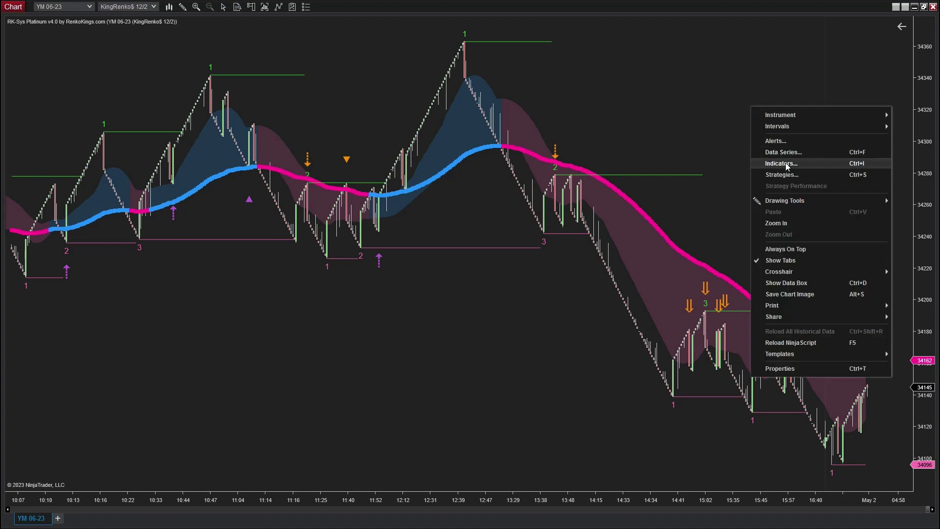
click(785, 163)
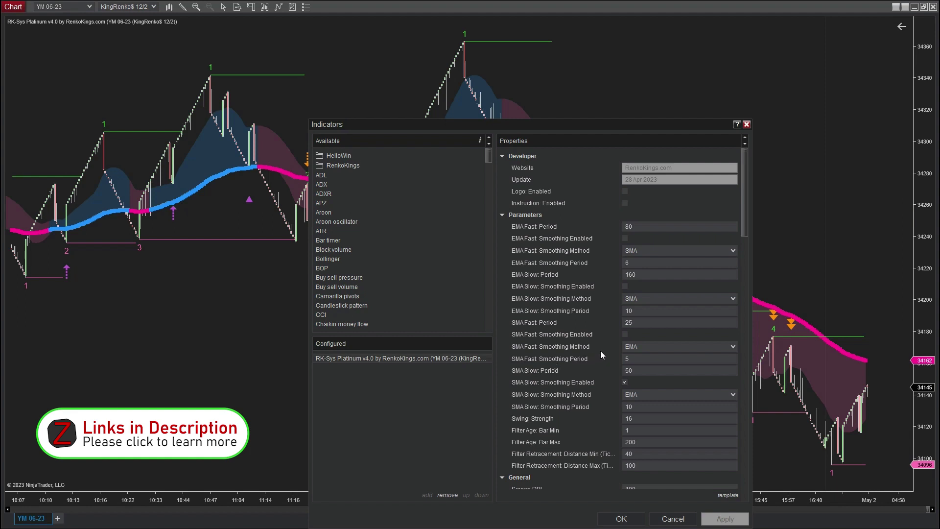
scroll(600, 350, down, 3)
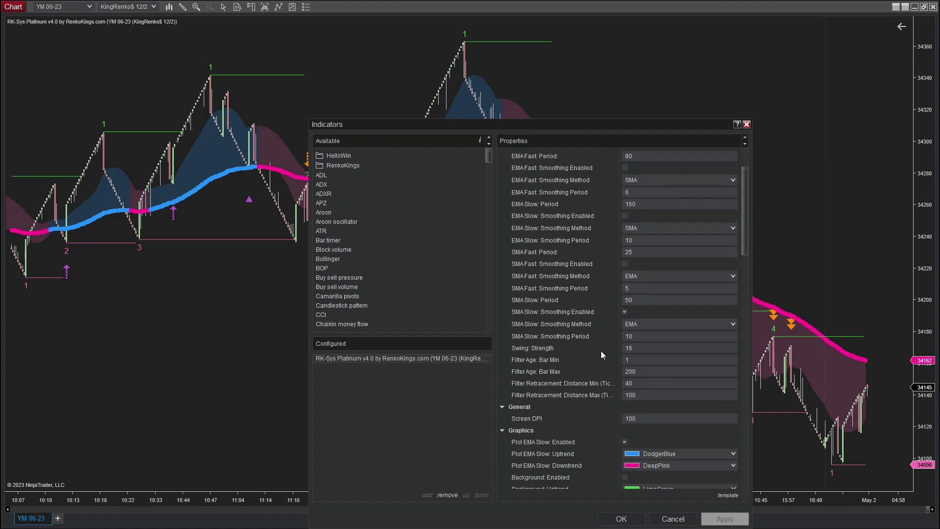
scroll(600, 351, down, 12)
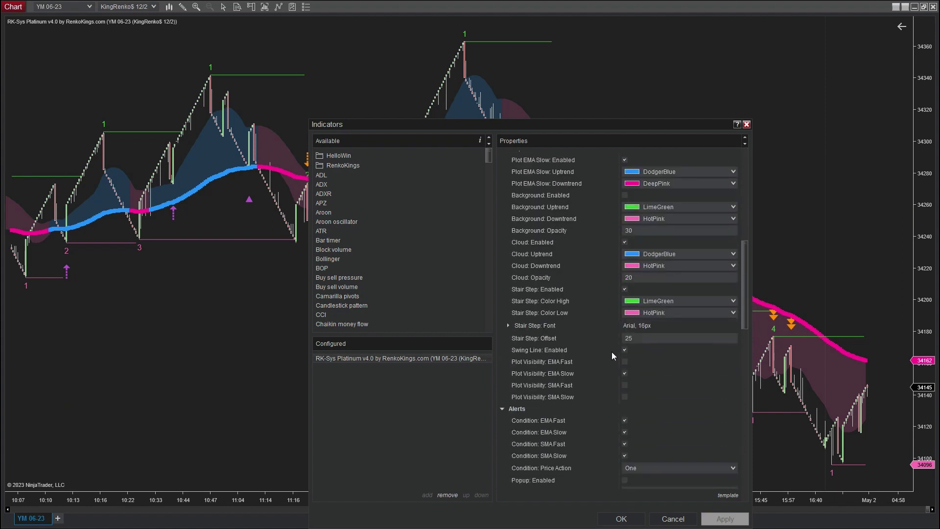
scroll(612, 355, down, 1)
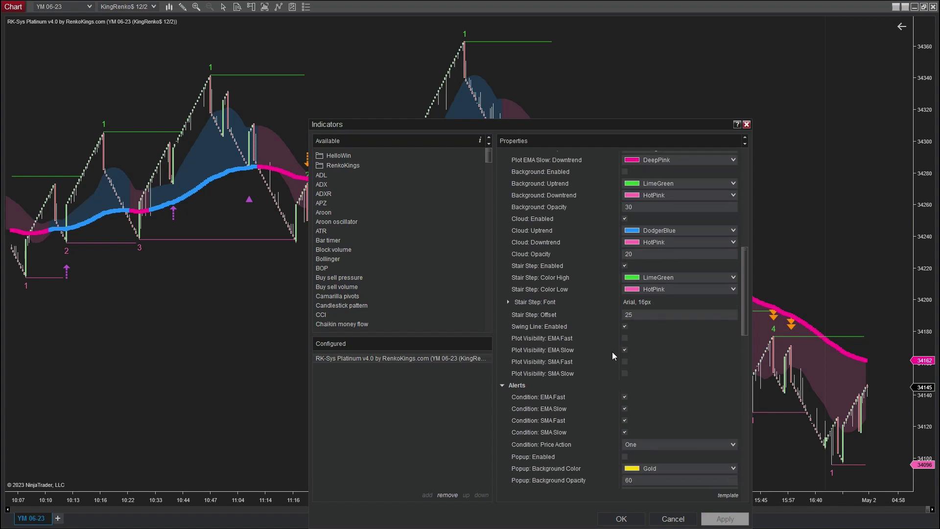
scroll(613, 353, down, 1)
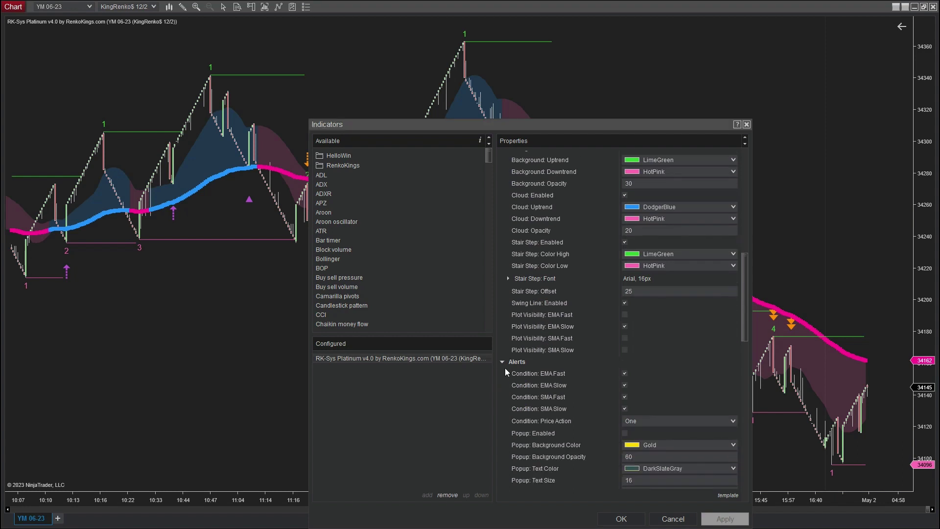
mouse_move(504, 368)
mouse_down()
mouse_move(597, 408)
mouse_move(748, 429)
mouse_up()
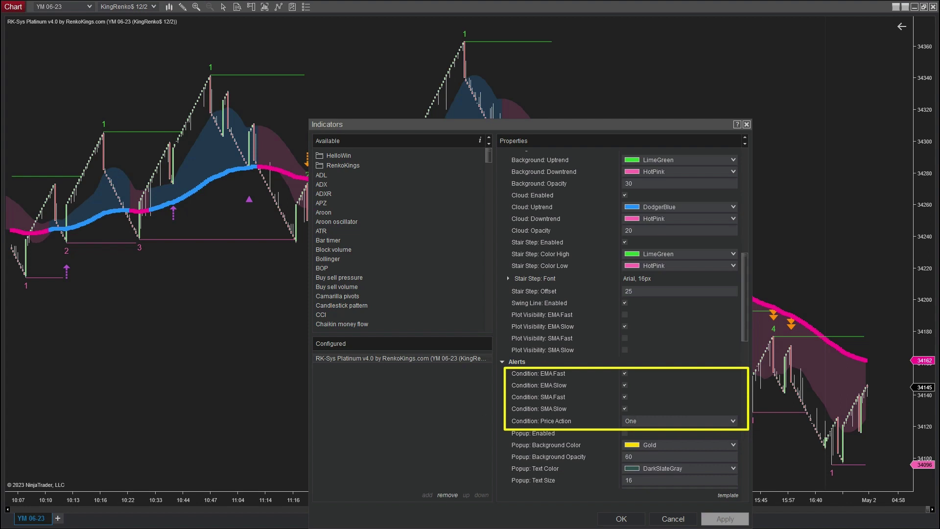
Turn off the EMA Fast, EMA Slow and SMA Fast alerts, keep Price Action at One, and apply
click(625, 373)
click(624, 385)
click(625, 397)
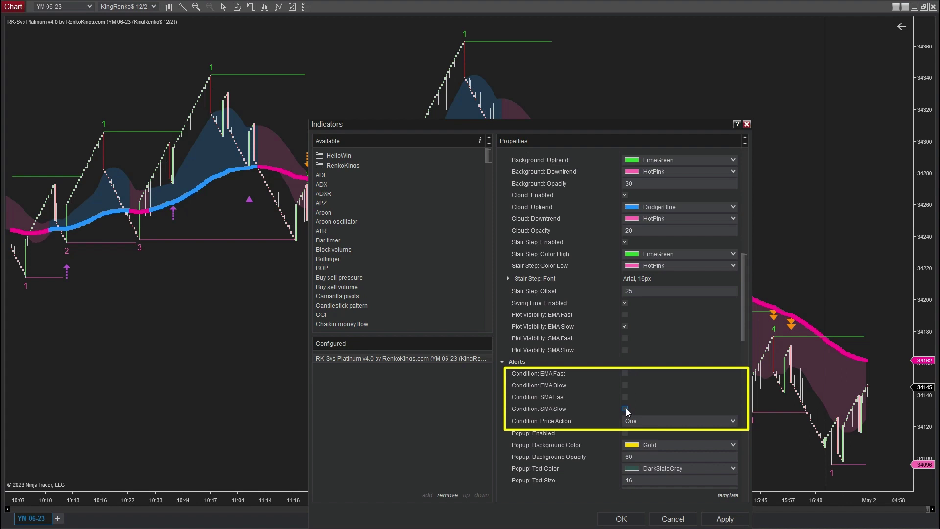
click(627, 419)
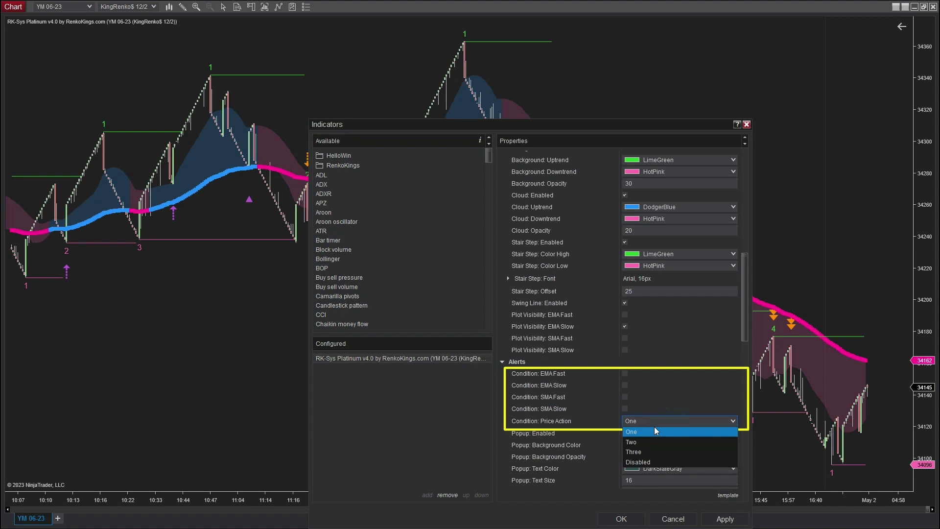
click(641, 430)
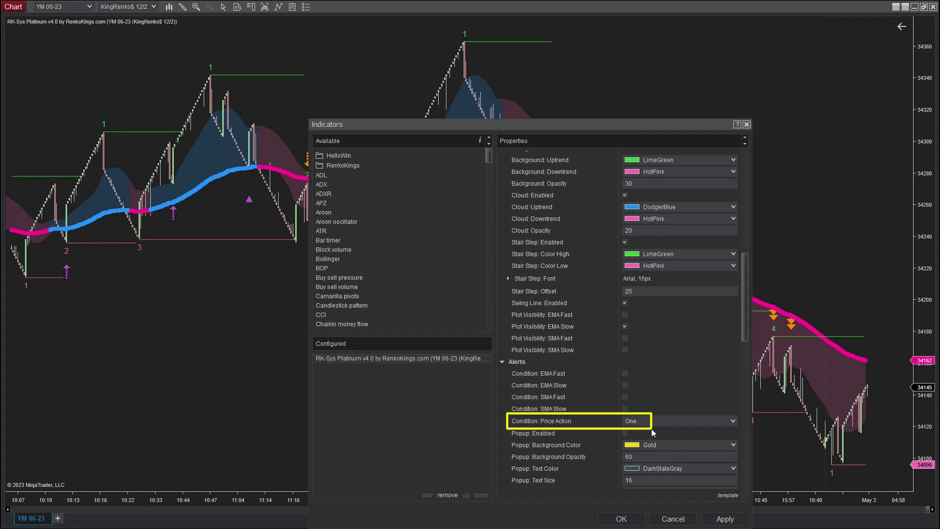
click(630, 520)
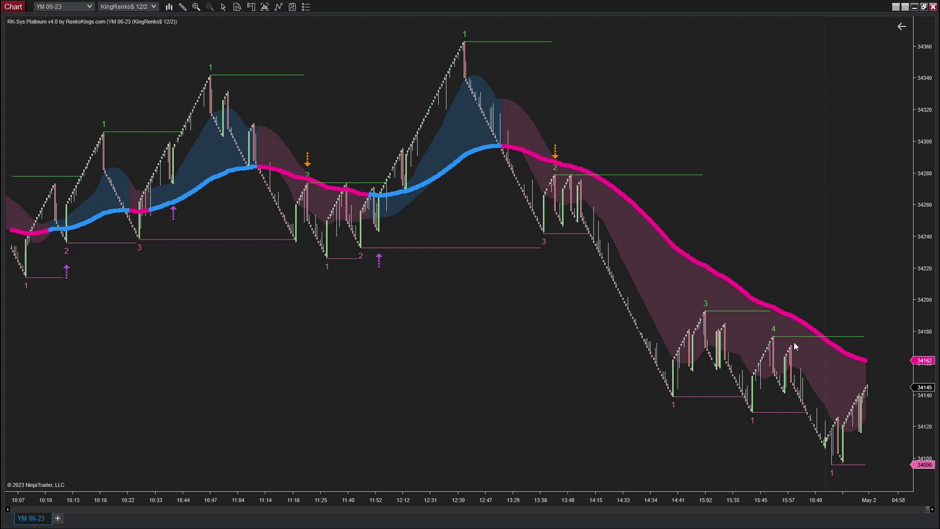
Add the HelloWin indicator from the chart's Indicators list
right_click(571, 64)
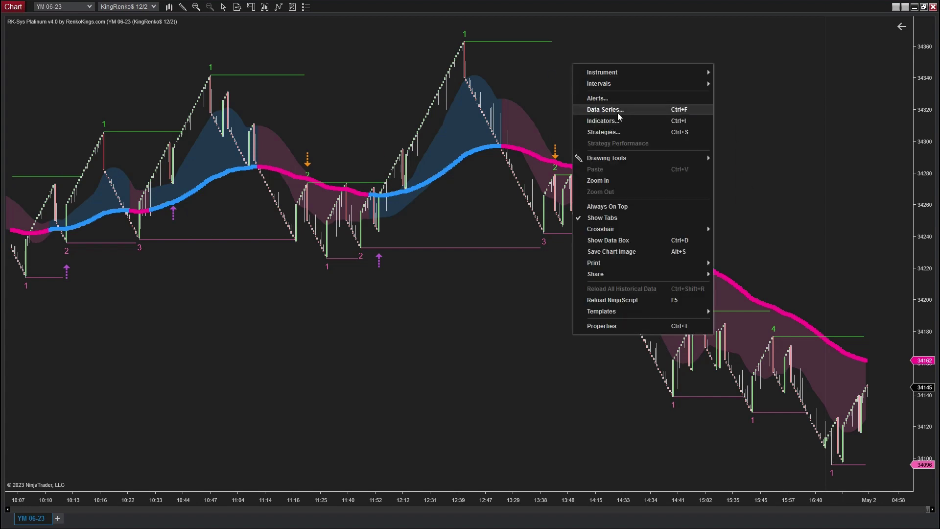
click(620, 119)
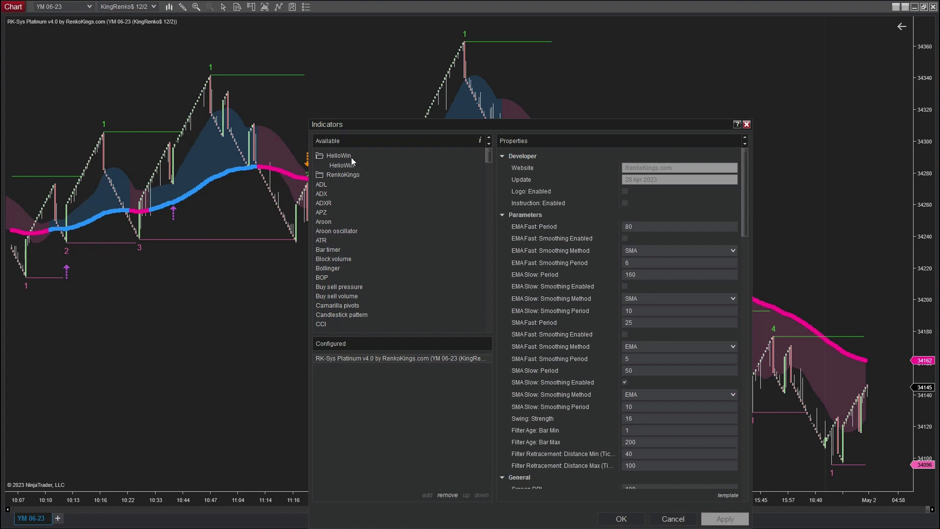
double_click(353, 165)
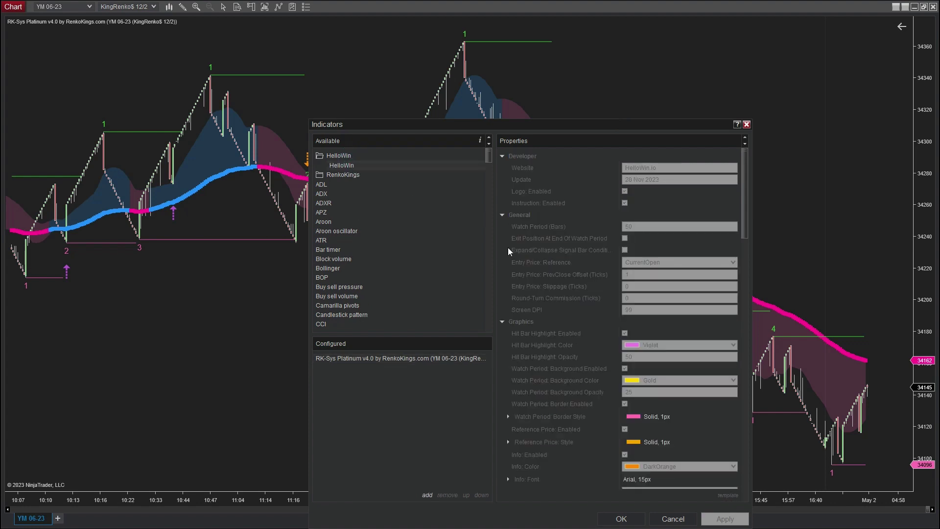
Turn off HelloWin's logo and instructions, set round-turn commission to 1 tick, and apply
click(625, 190)
click(625, 203)
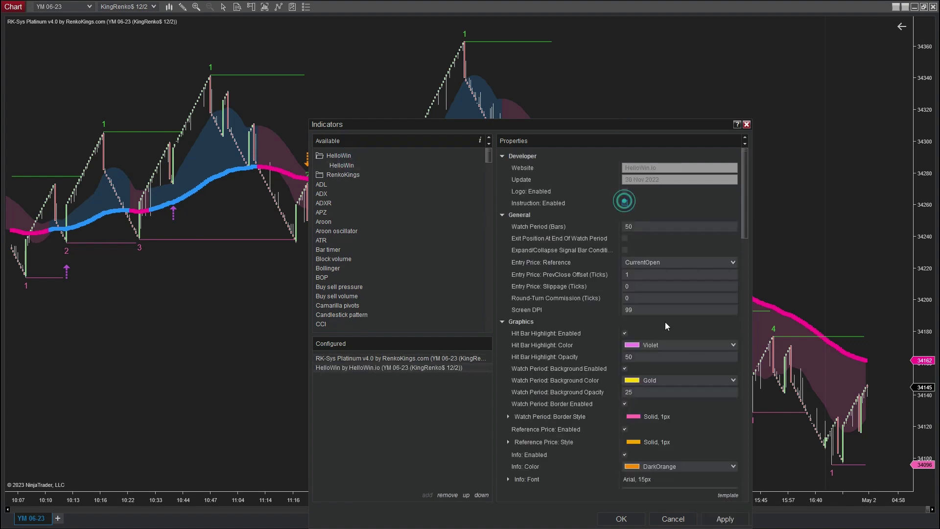
click(611, 297)
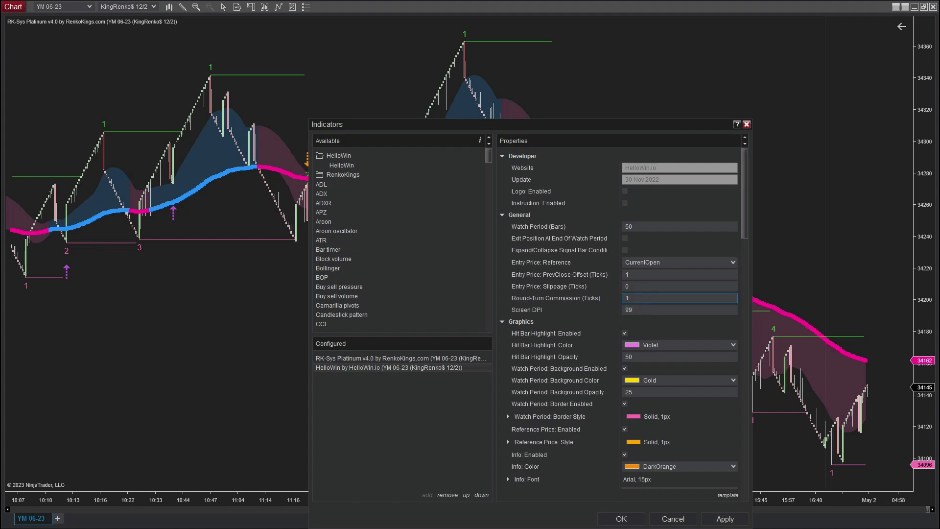
text(1)
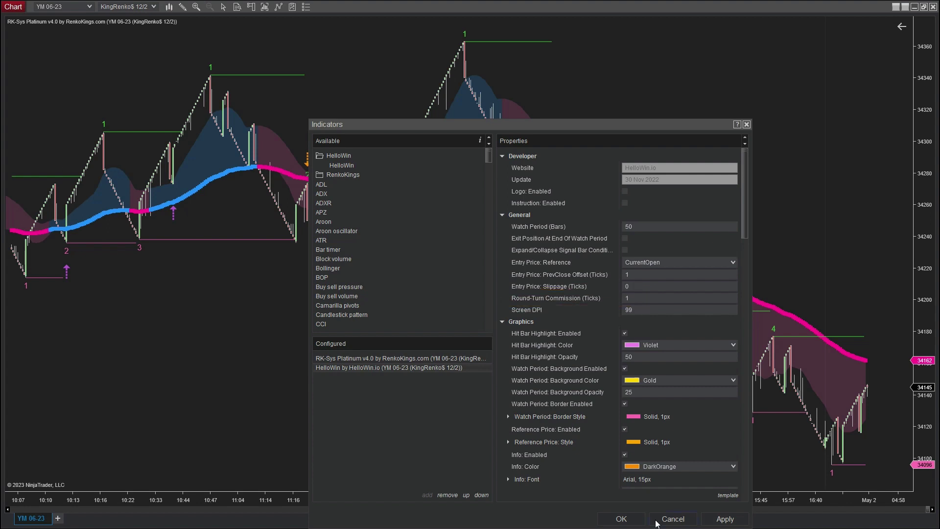
click(621, 519)
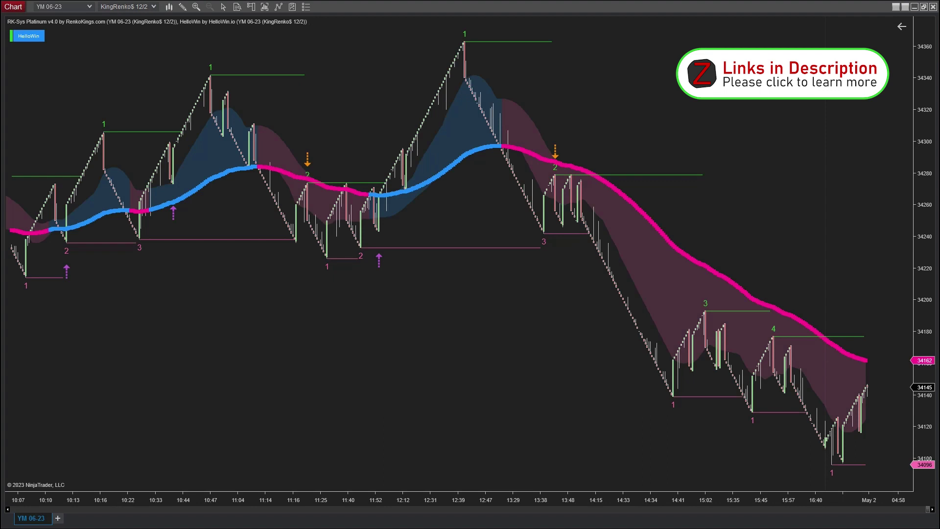
Open the HelloWin panel and rename Set 1 to 'Signal trade Pullback PA 1'
click(35, 38)
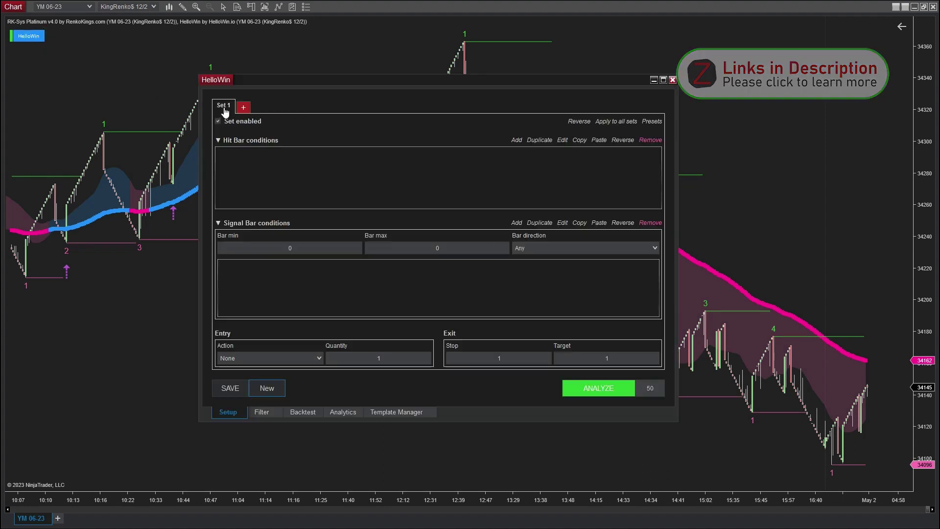
right_click(225, 112)
click(254, 122)
text(Signal)
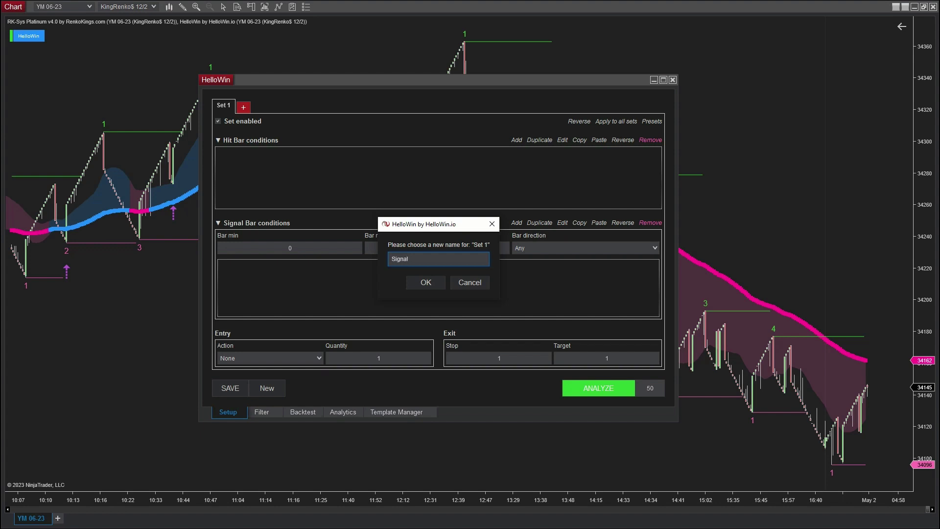
text( trade Pullback PA  1)
key(Return)
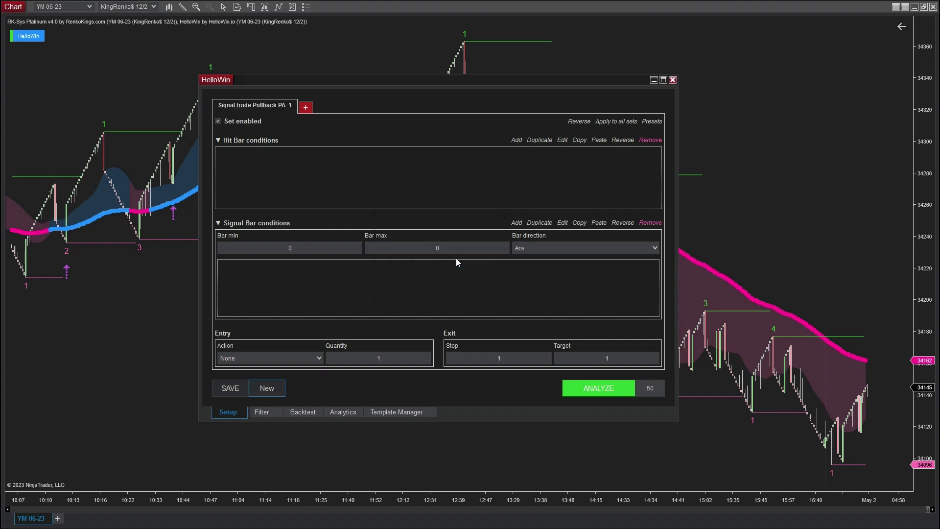
Add a hit-bar condition: RK-Sys Platinum SignalPullbackPA equal to the value 1
click(516, 140)
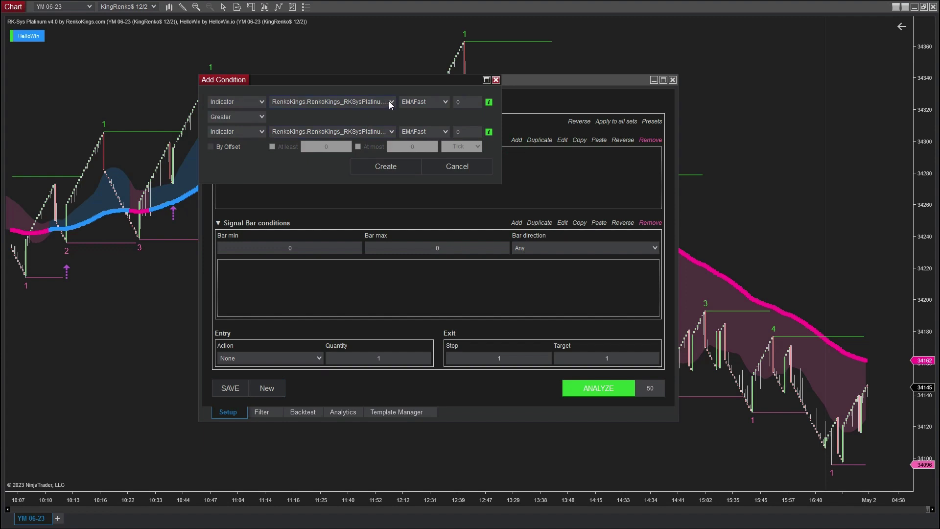
click(456, 104)
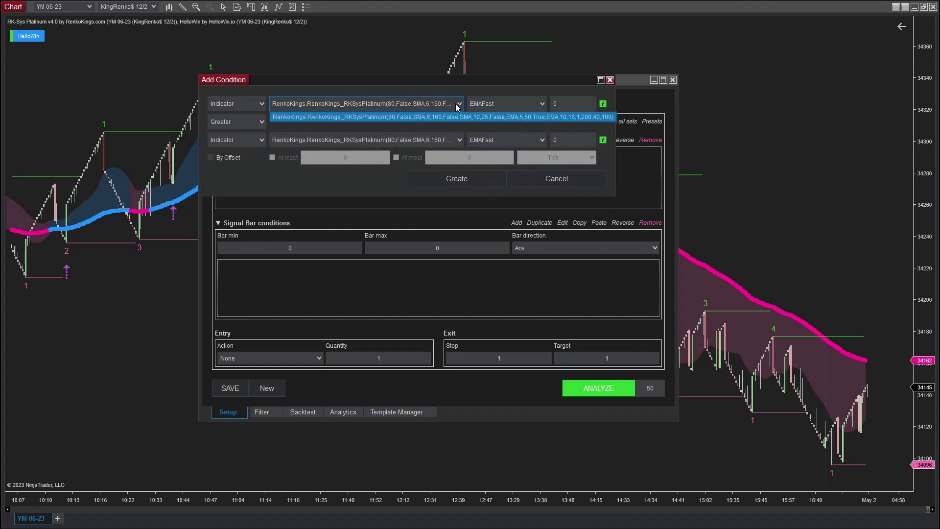
click(455, 104)
click(533, 107)
click(517, 184)
click(250, 122)
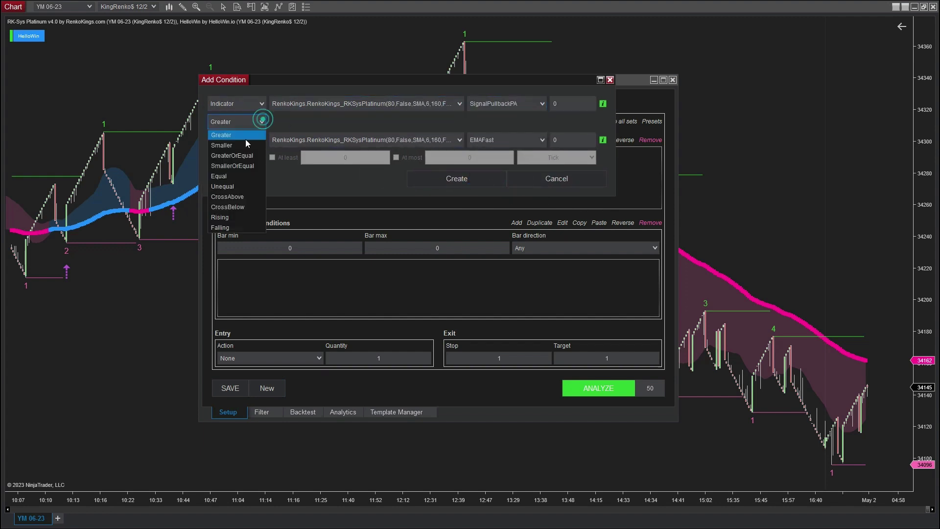
click(225, 180)
click(244, 132)
click(237, 164)
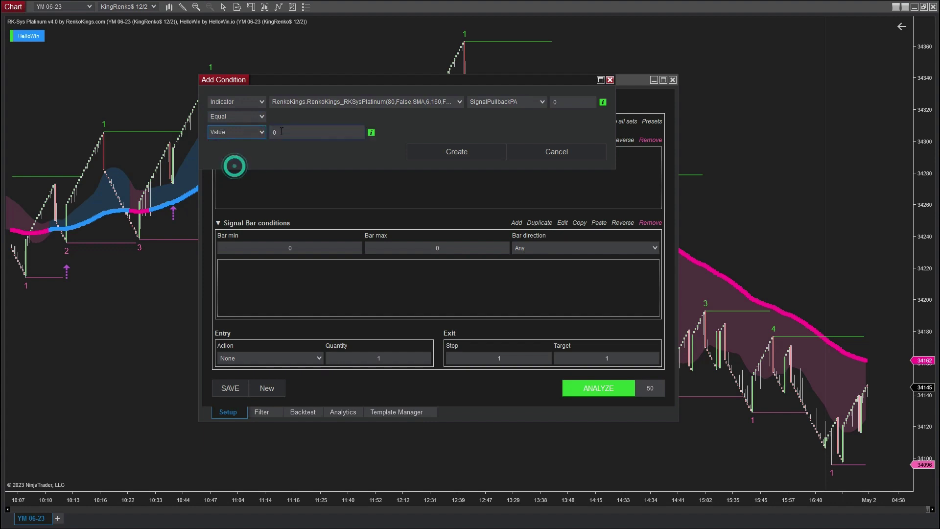
click(275, 131)
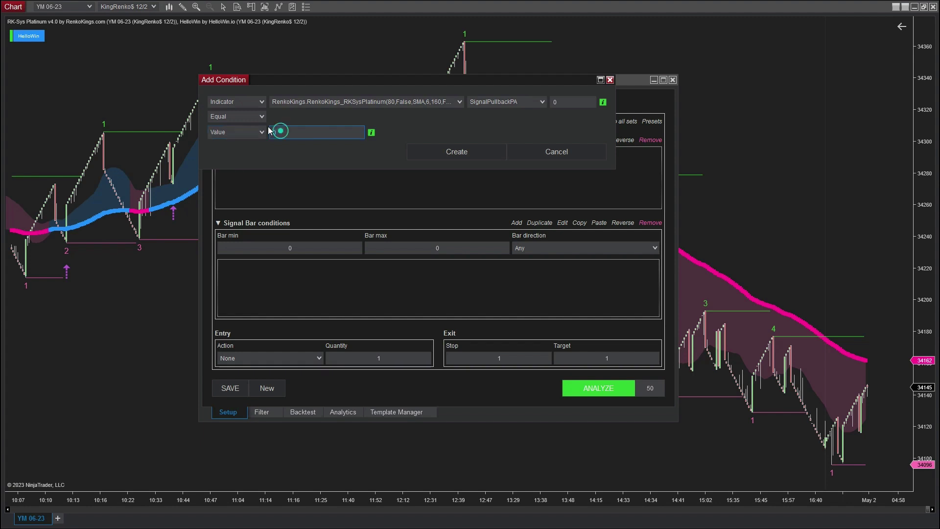
text(1)
click(443, 151)
Set the signal bar direction to Up and the entry action to Buy
click(549, 243)
click(541, 264)
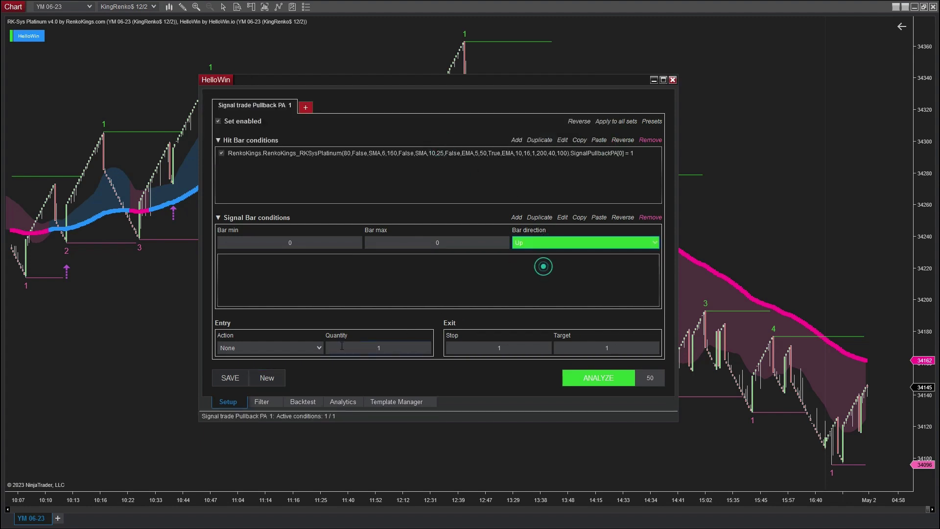
click(310, 346)
click(289, 372)
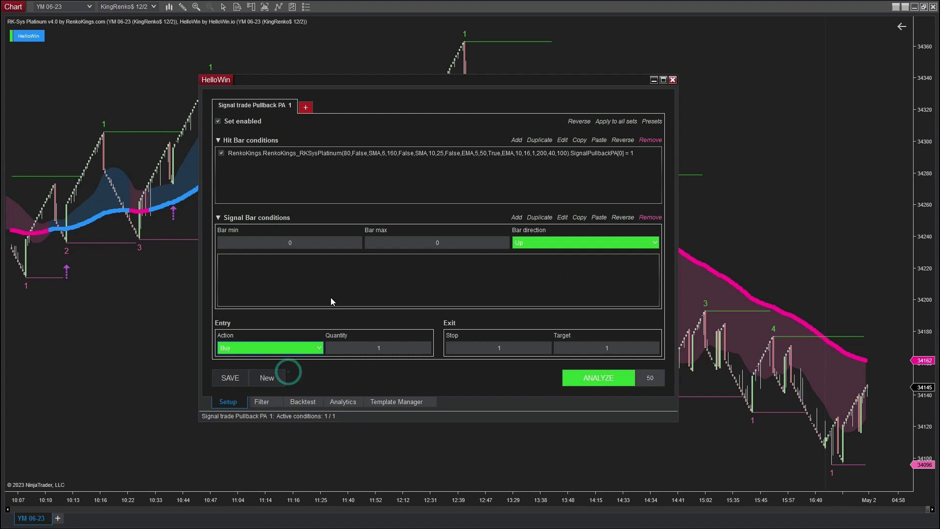
Add a second set and enter the name 'Signal trade Pullback PA -1' for it
click(305, 106)
right_click(310, 105)
click(318, 116)
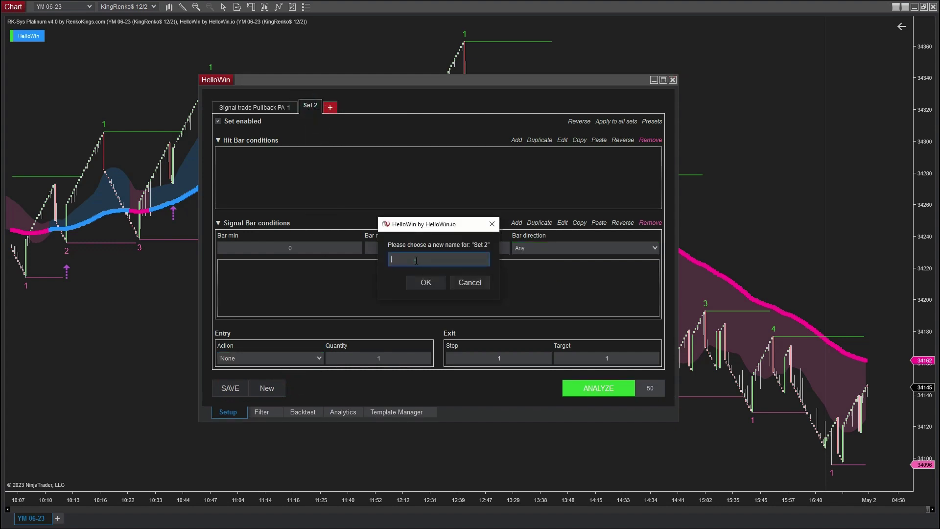
click(415, 259)
text(Signal trade Pullba)
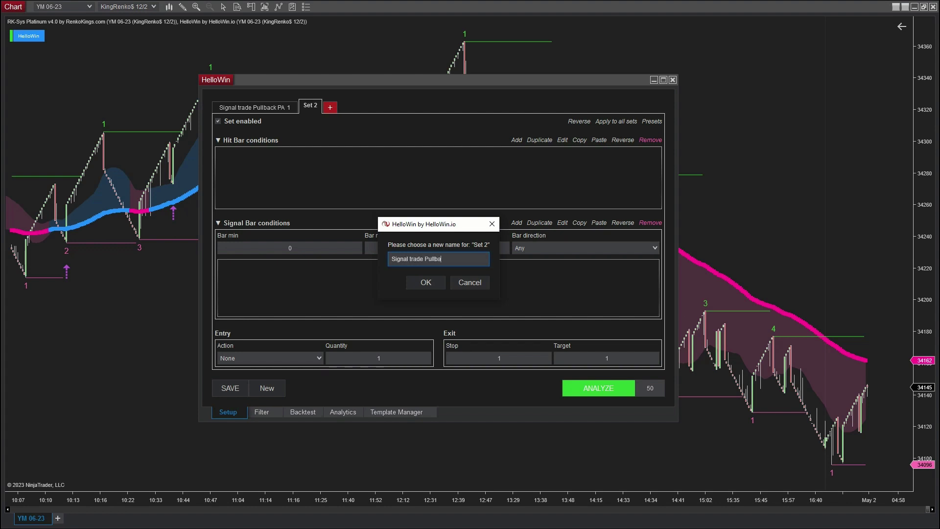
text(ck PA -1)
Confirm the second set's name and add hit-bar condition SignalPullbackPA equal to -1
key(Return)
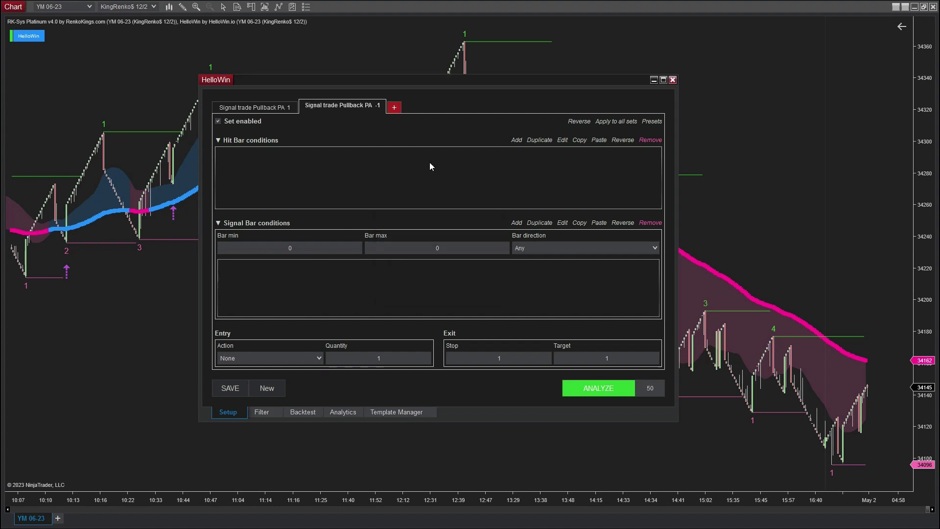
click(517, 141)
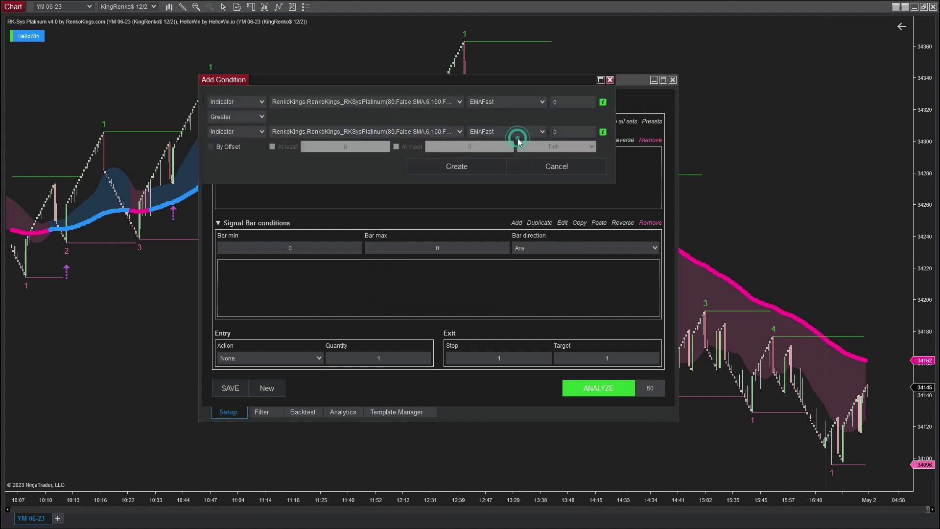
click(516, 102)
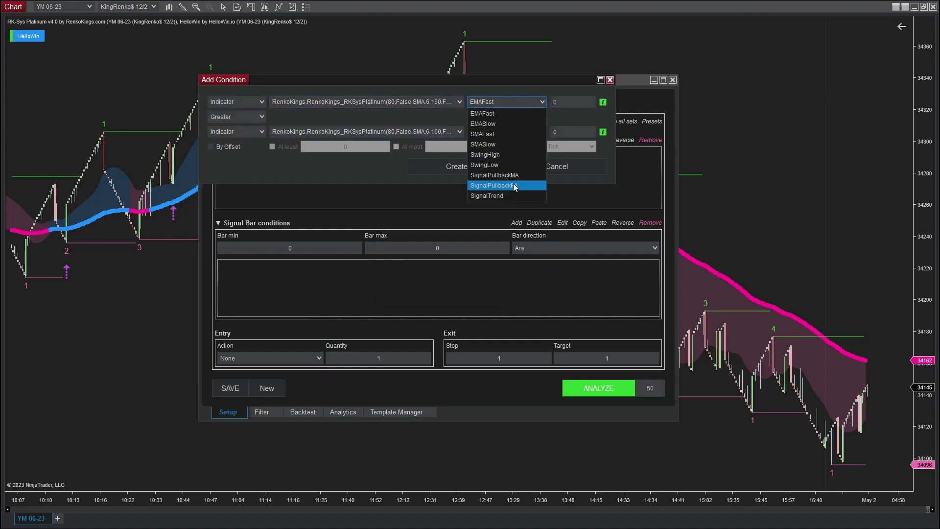
click(518, 183)
click(260, 116)
click(238, 161)
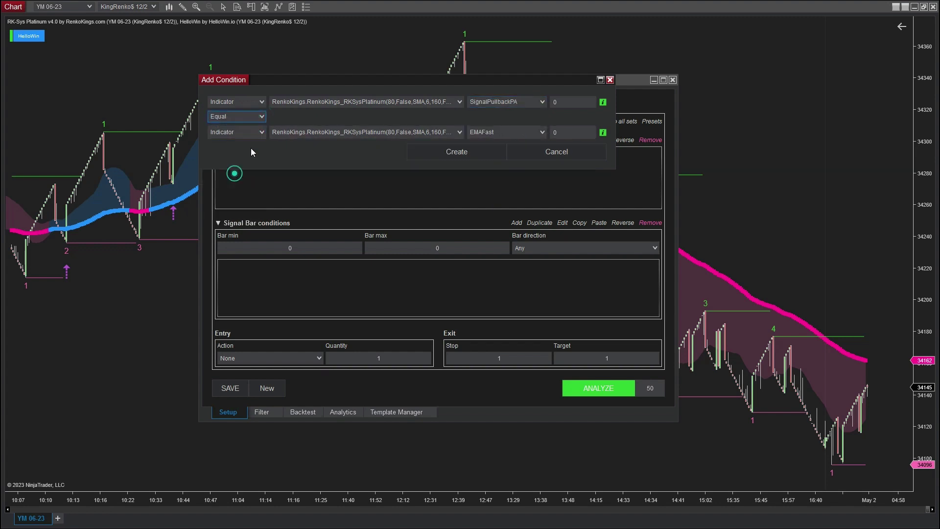
click(254, 133)
click(241, 165)
click(279, 132)
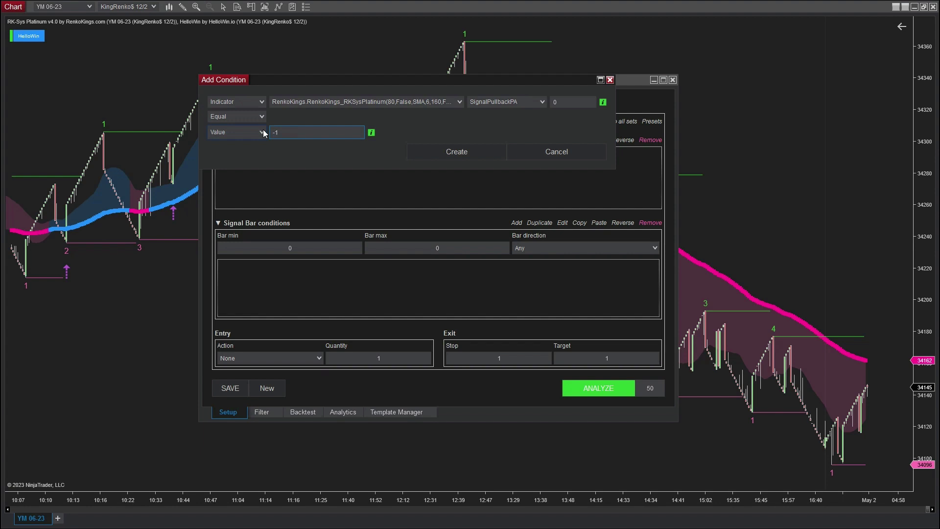
click(440, 157)
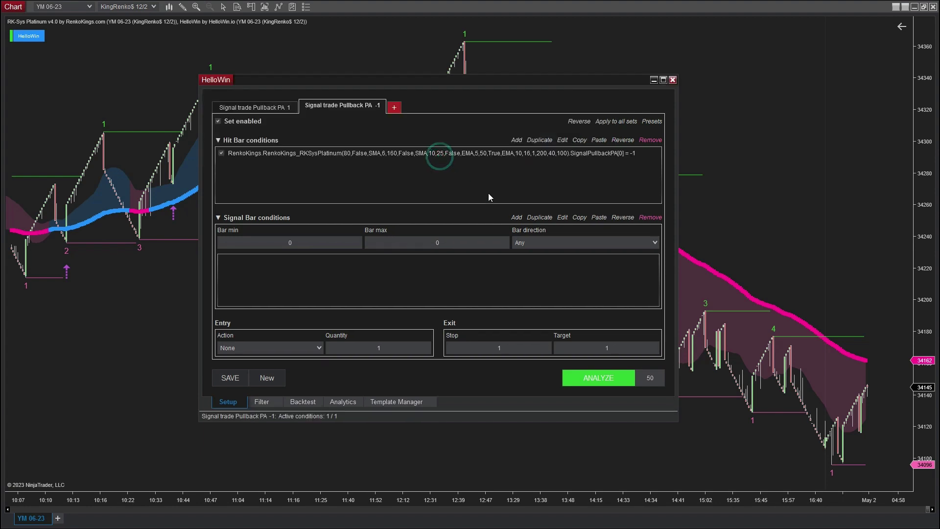
Set signal bar direction Down and entry action Sell, then compare against the first set
click(525, 243)
click(502, 281)
click(304, 347)
click(297, 379)
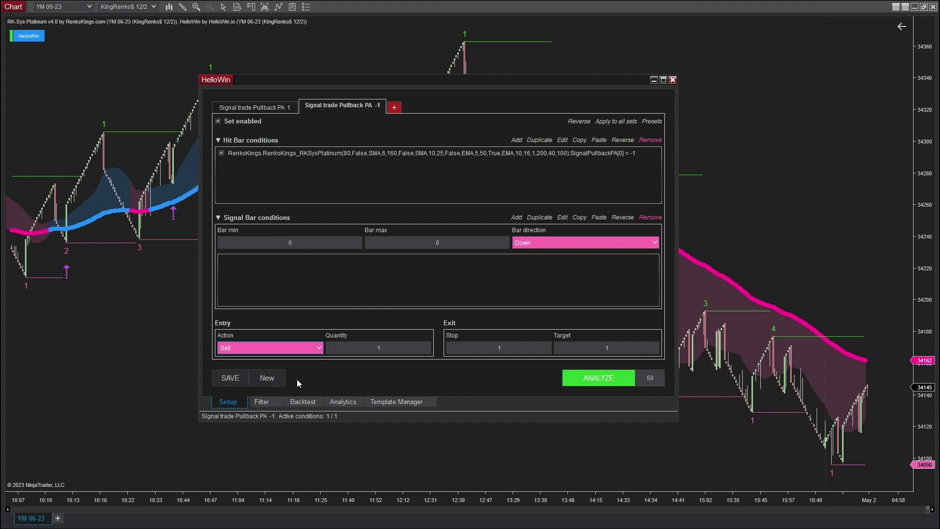
click(271, 107)
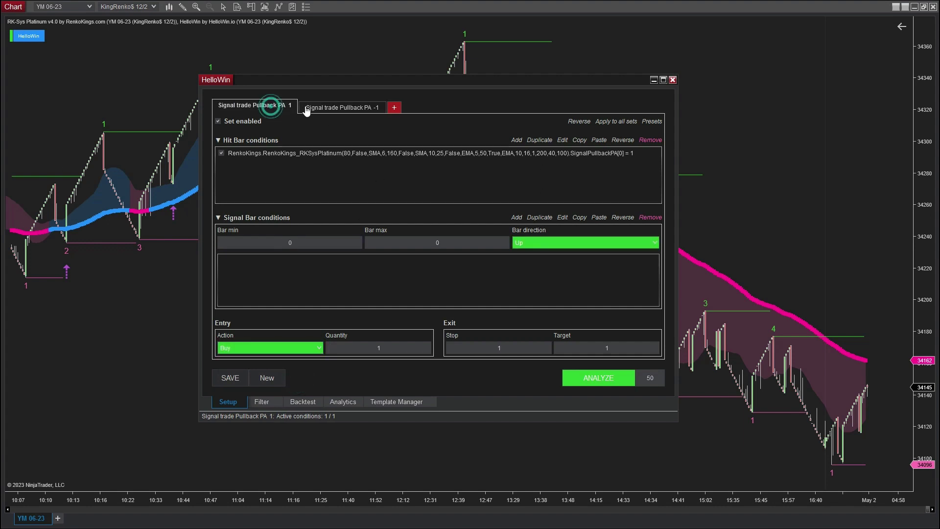
click(318, 106)
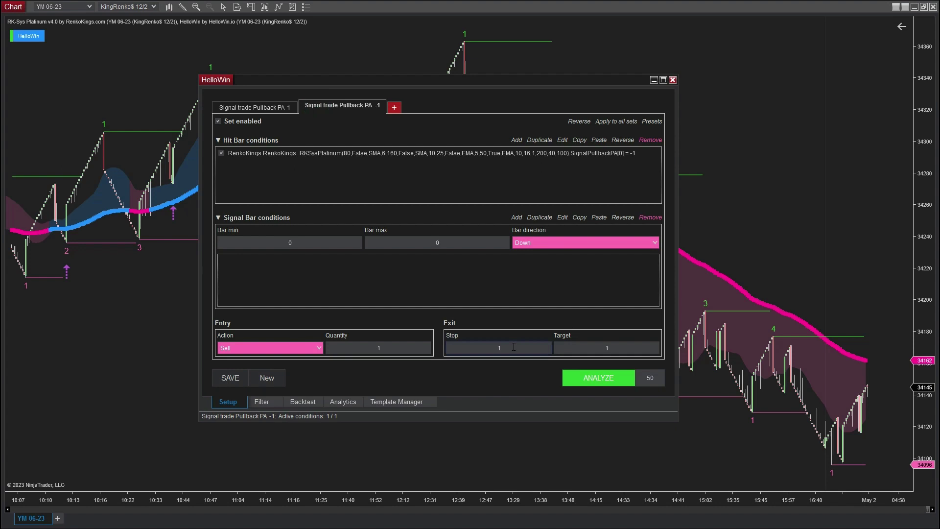
Set stop 48 and target 160 for all sets, run ANALYZE, and open the Data Series settings
double_click(513, 346)
double_click(607, 347)
text(160)
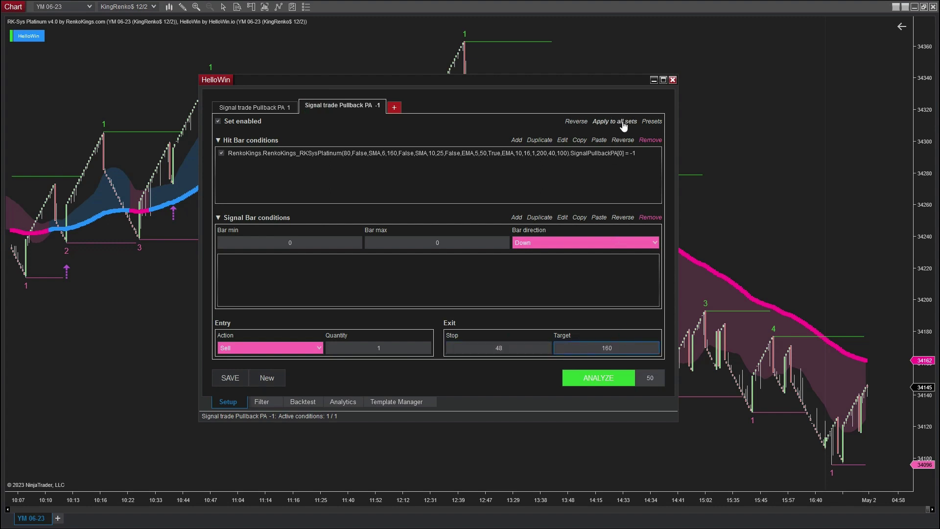
click(623, 122)
click(430, 265)
click(451, 285)
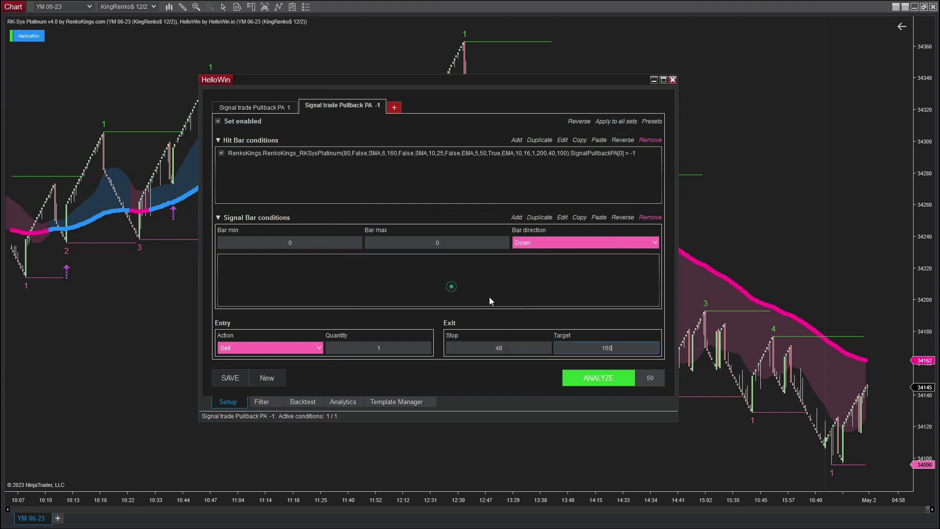
click(638, 381)
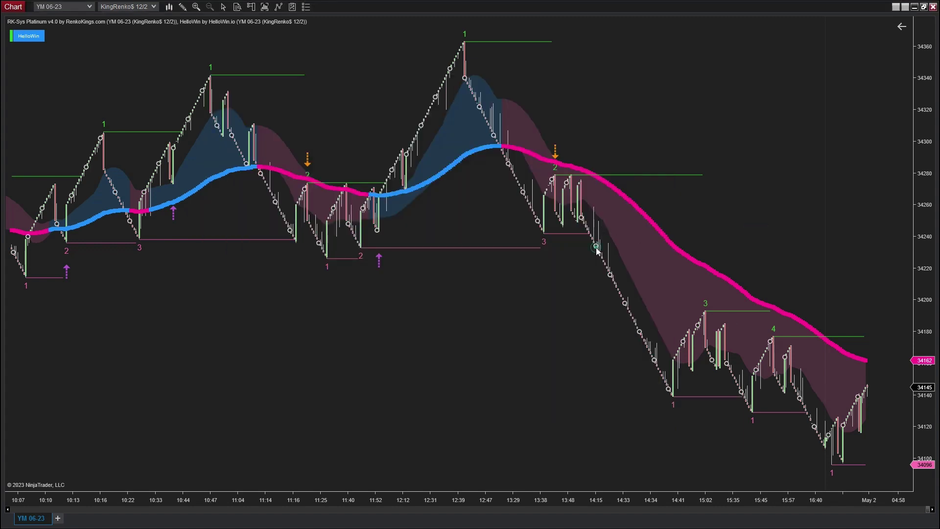
double_click(596, 247)
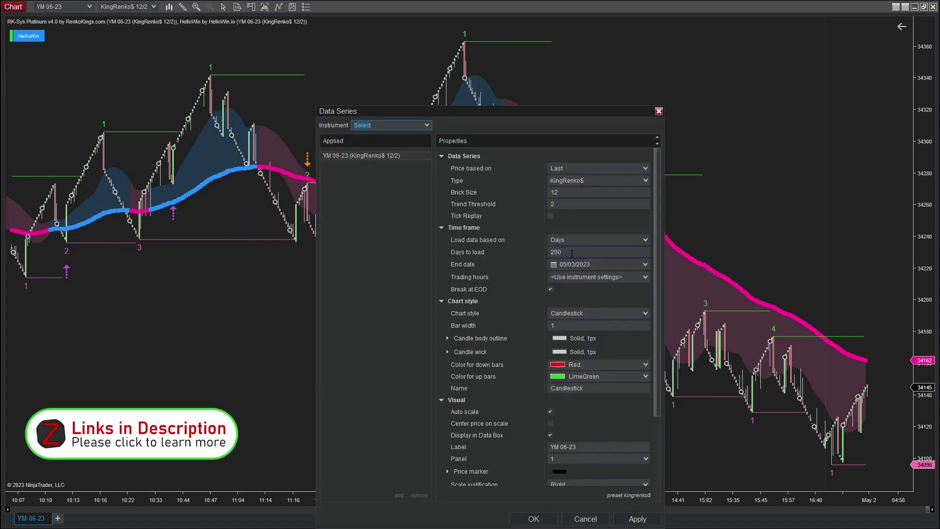
Enable Days to load (200 days) in Data Series and accept to rerun the backtest
click(572, 253)
click(521, 252)
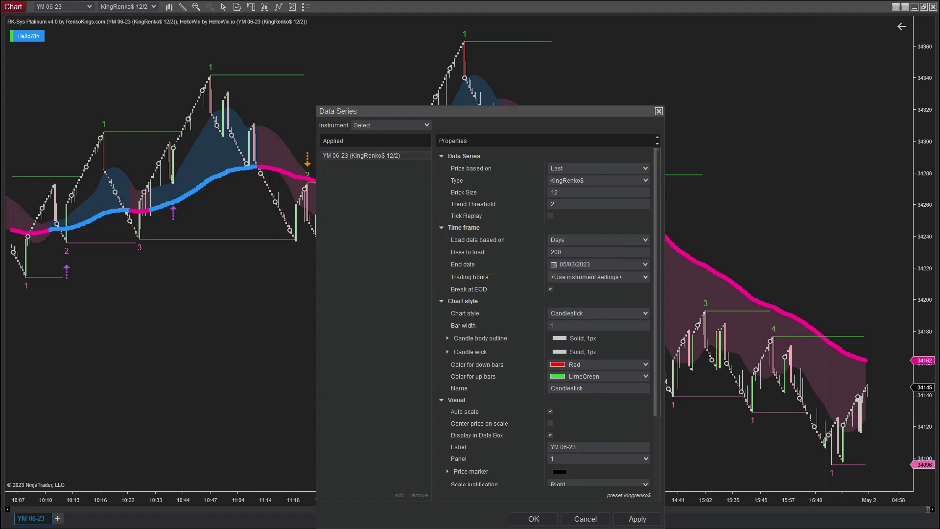
click(533, 519)
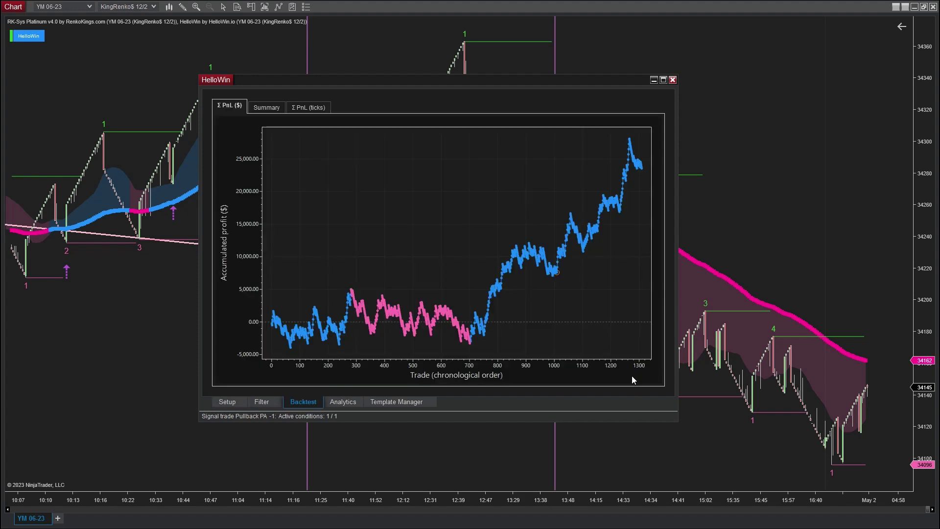
Enlarge the HelloWin window and view the Summary: $23,535 profit over 1309 trades
drag(679, 420, 708, 449)
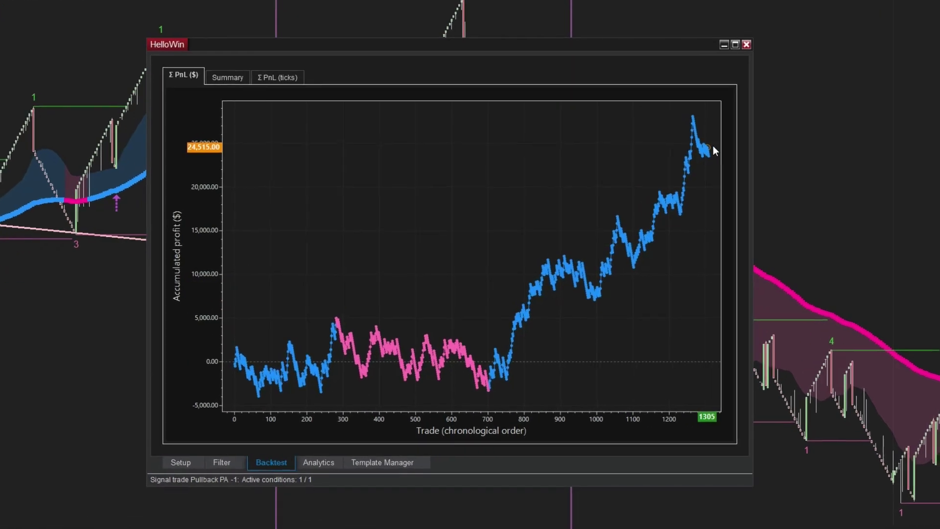
mouse_move(745, 143)
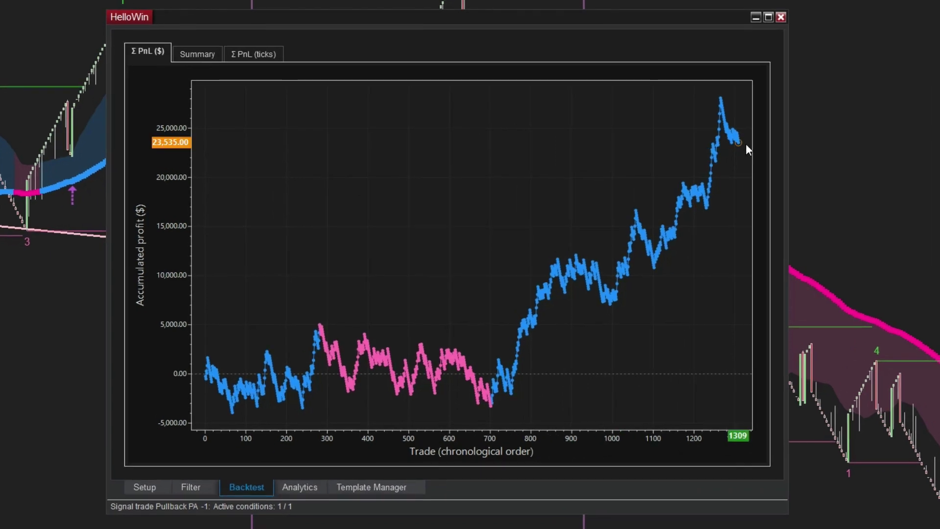
click(201, 55)
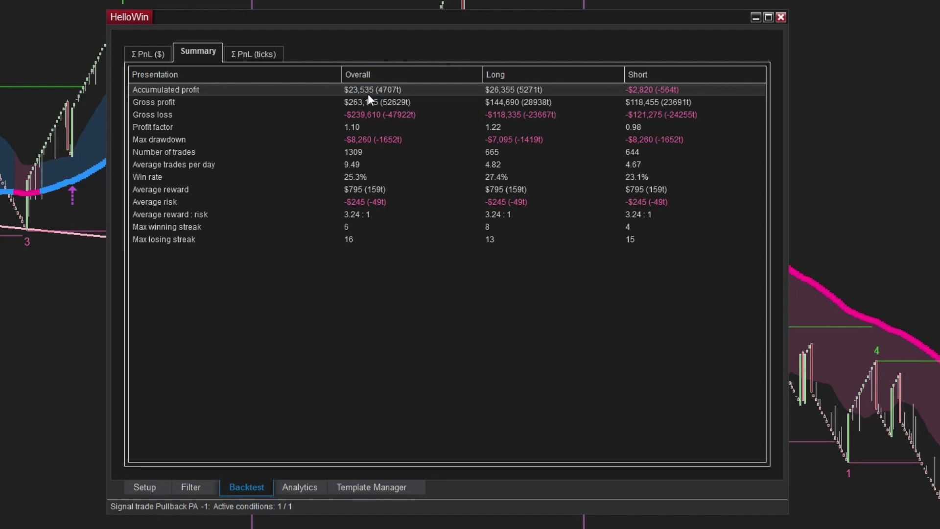
Review the Profit factor, Max drawdown and Average trades per day figures, then return to the Σ PnL ($) chart
click(361, 127)
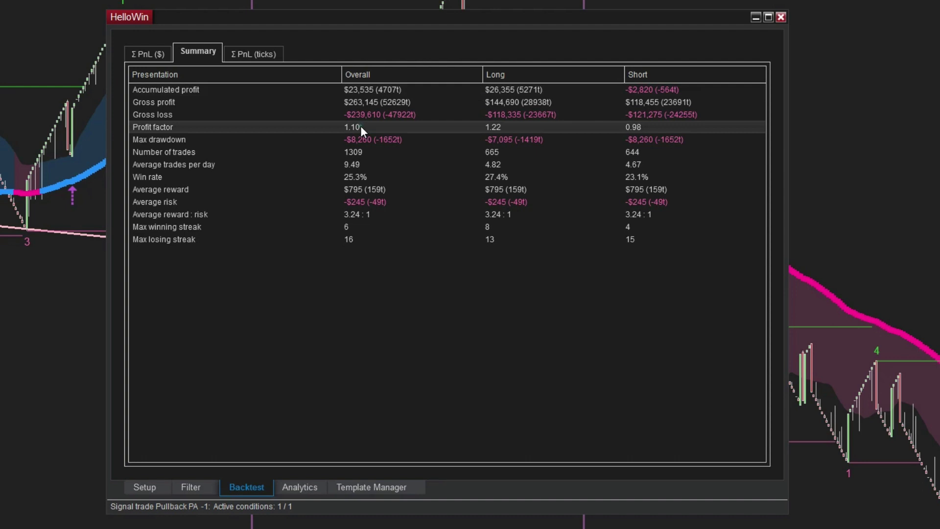
click(364, 139)
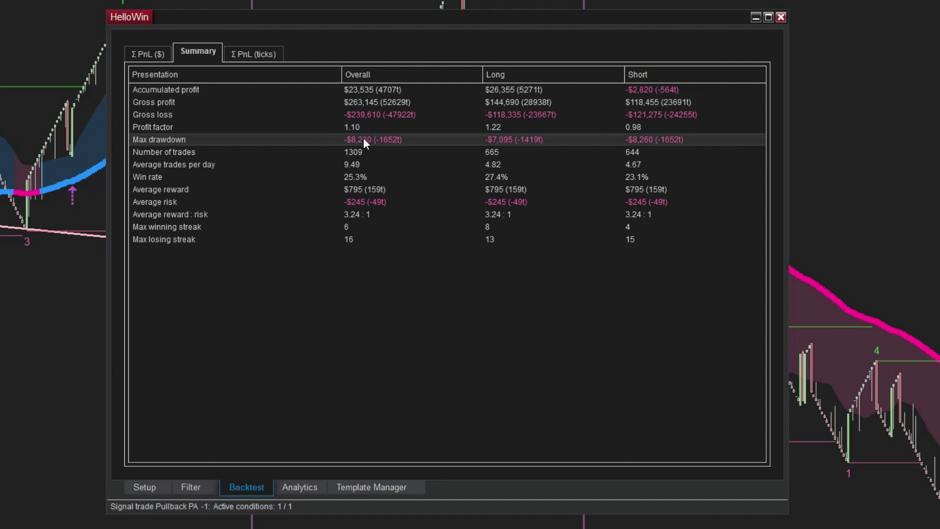
click(359, 166)
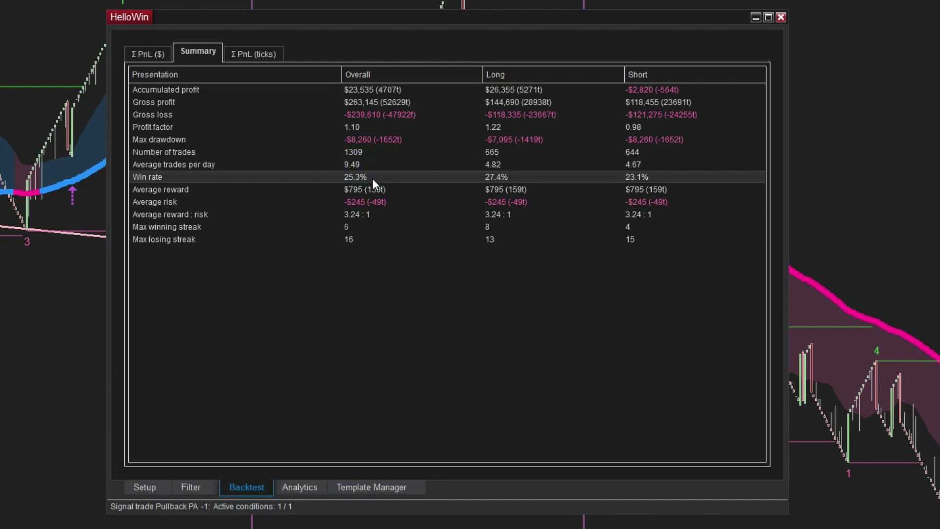
click(148, 54)
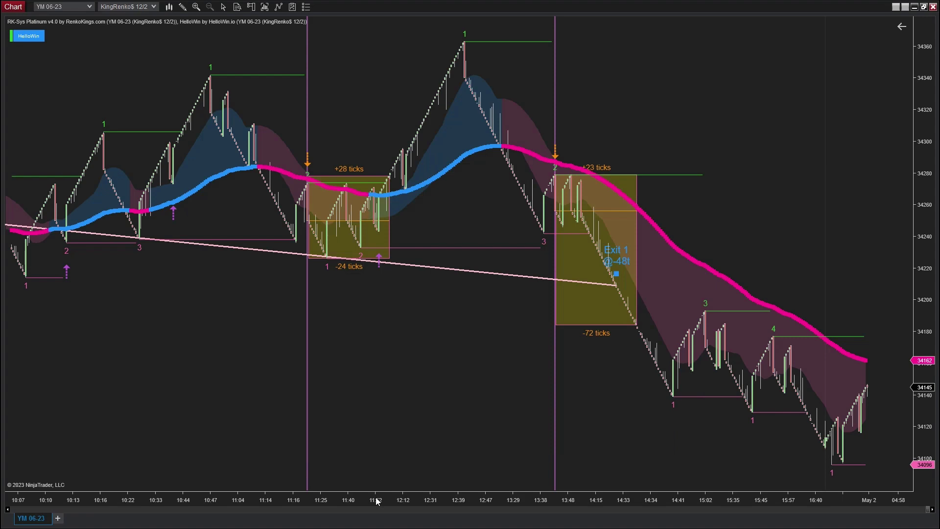
Pan the YM Renko chart back through earlier backtested trades, then bring back HelloWin's Σ PnL ($) curve
scroll(426, 486, up, 10)
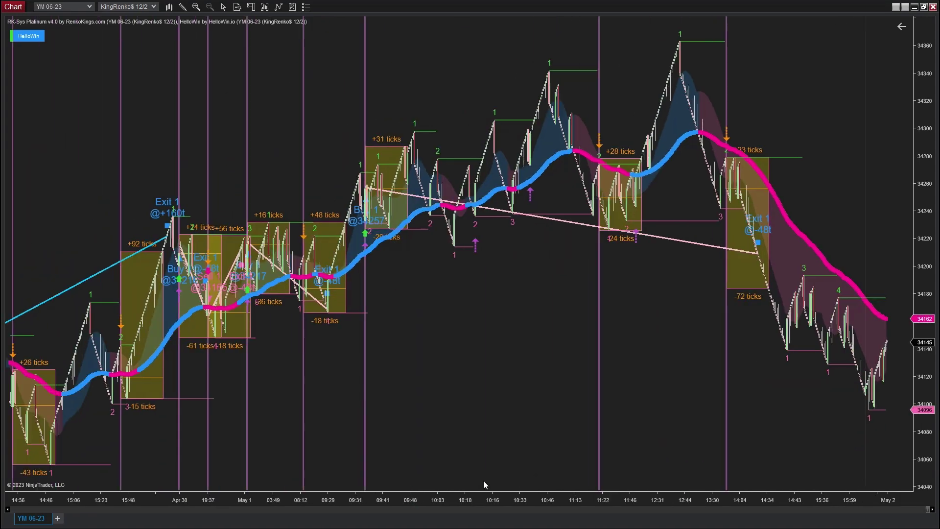
drag(443, 411, 746, 352)
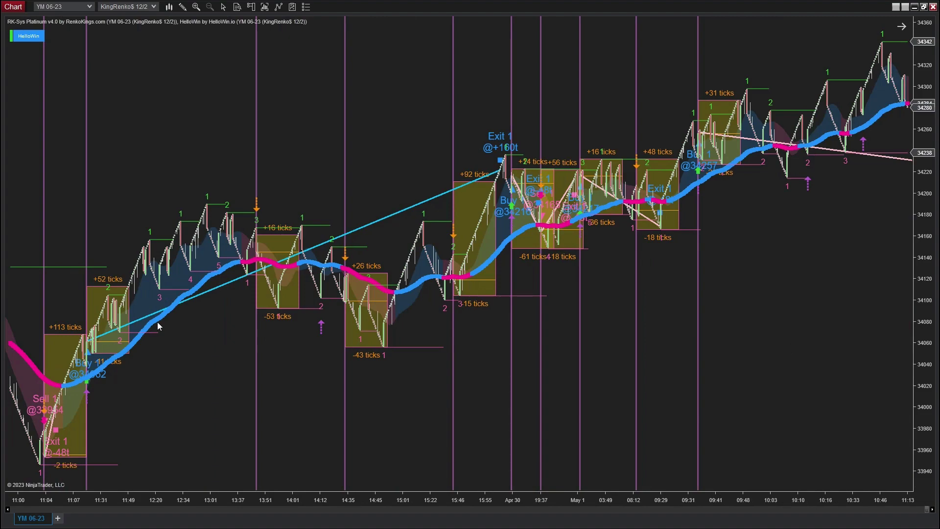
drag(230, 428, 661, 386)
drag(100, 459, 496, 417)
scroll(284, 415, up, 5)
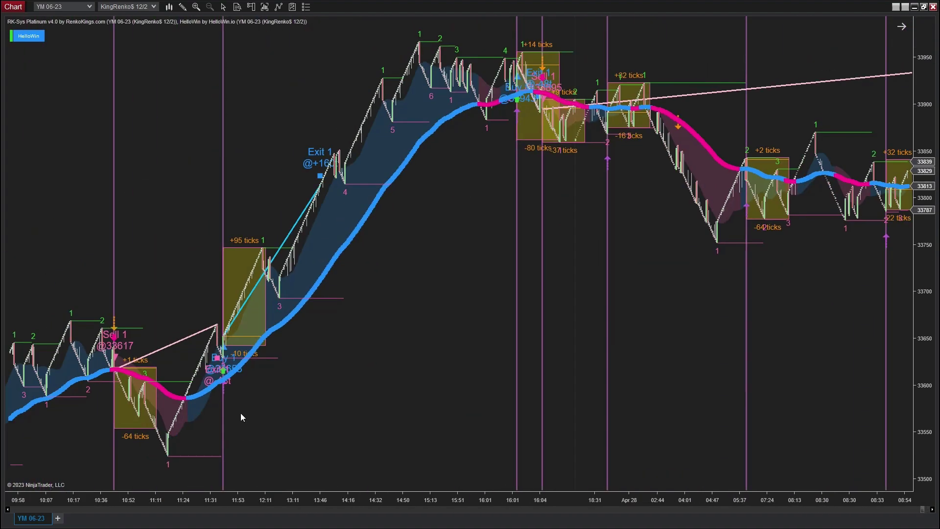
scroll(69, 460, up, 3)
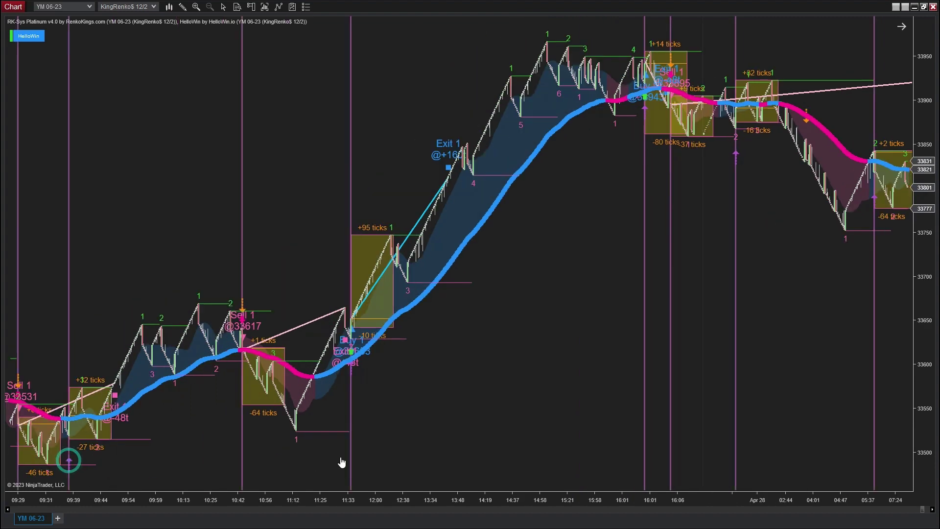
drag(67, 457, 437, 443)
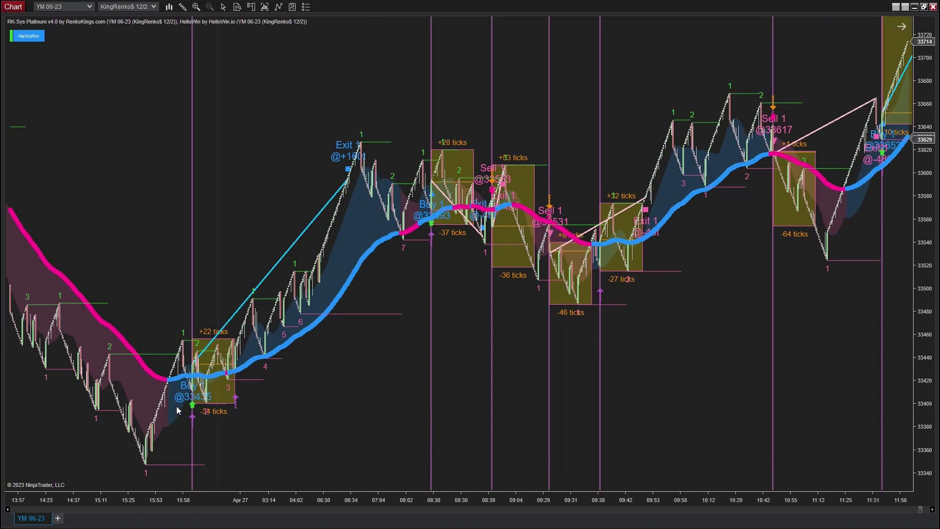
scroll(227, 420, up, 5)
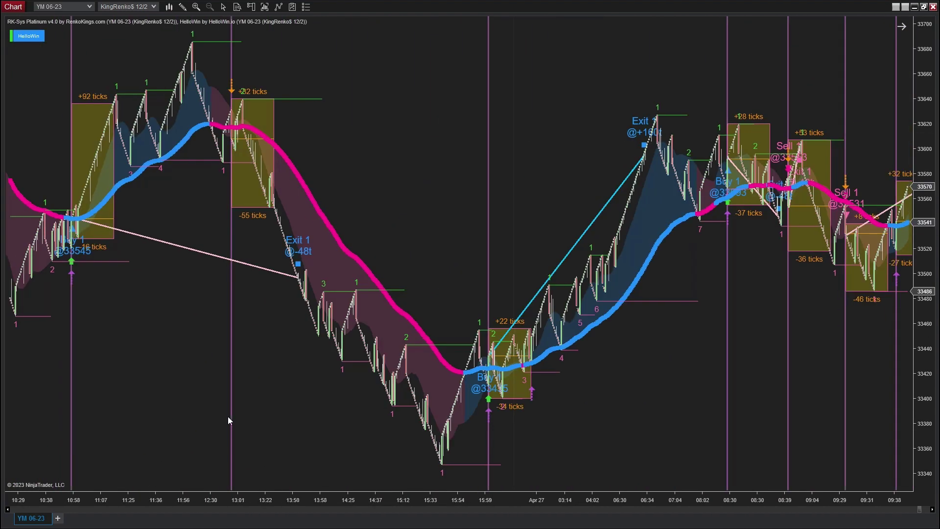
scroll(328, 312, up, 8)
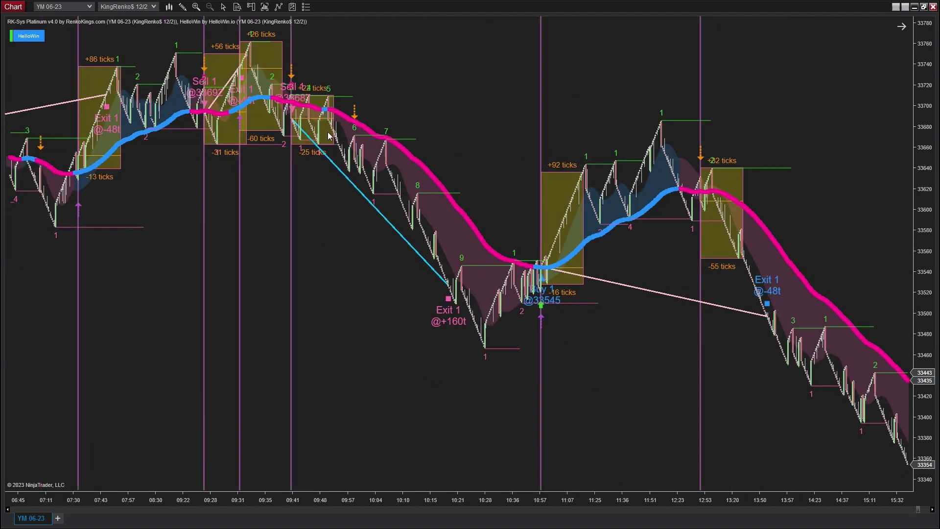
scroll(204, 314, down, 8)
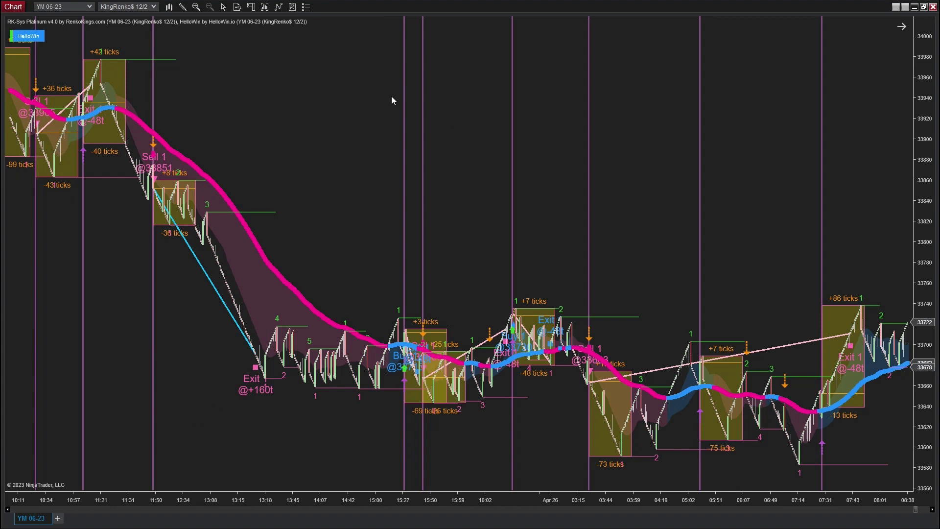
click(35, 37)
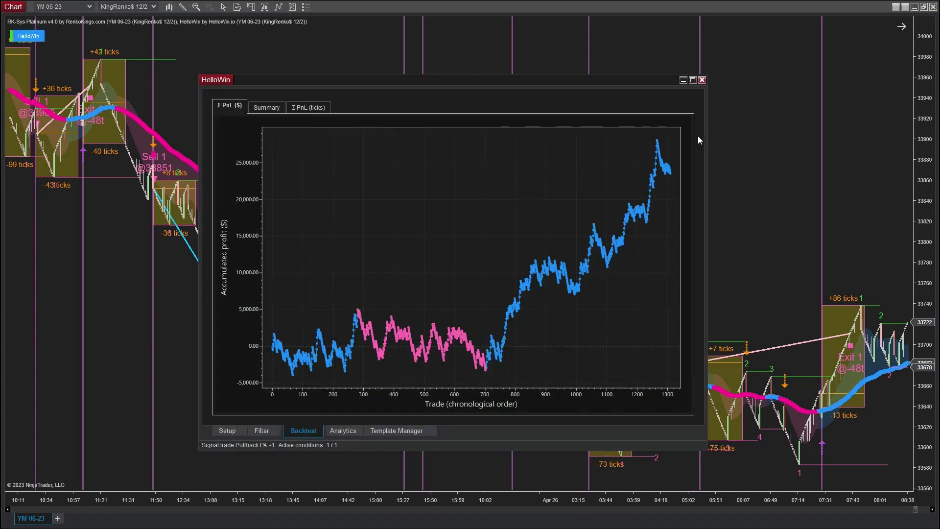